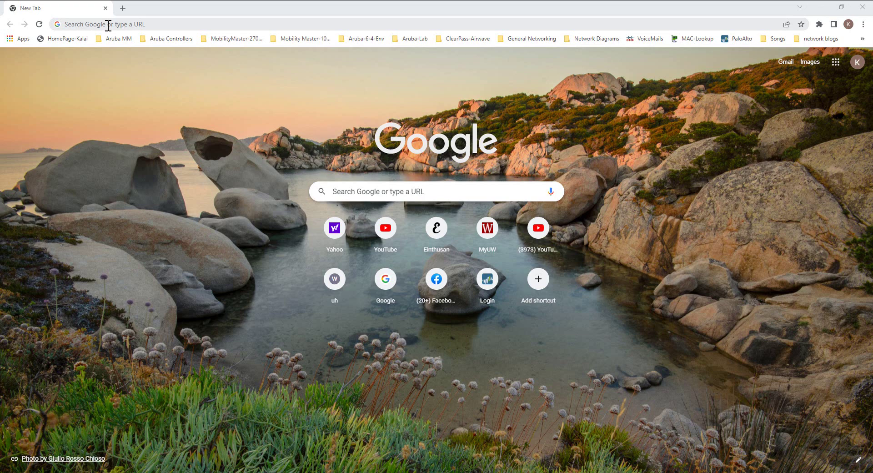
{"action": "left_click", "coordinate": [108, 25]}
{"action": "type", "text": "https://keepass.info/download.html"}
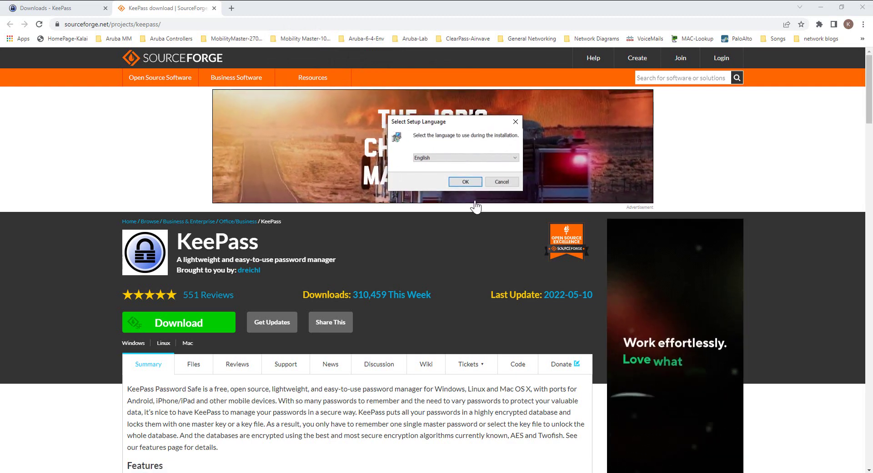
Start the KeePass setup in English and accept its license agreement.
{"action": "left_click_drag", "start_coordinate": [456, 122], "coordinate": [463, 224]}
{"action": "left_click", "coordinate": [473, 285]}
{"action": "left_click", "coordinate": [337, 222]}
{"action": "left_click", "coordinate": [480, 250]}
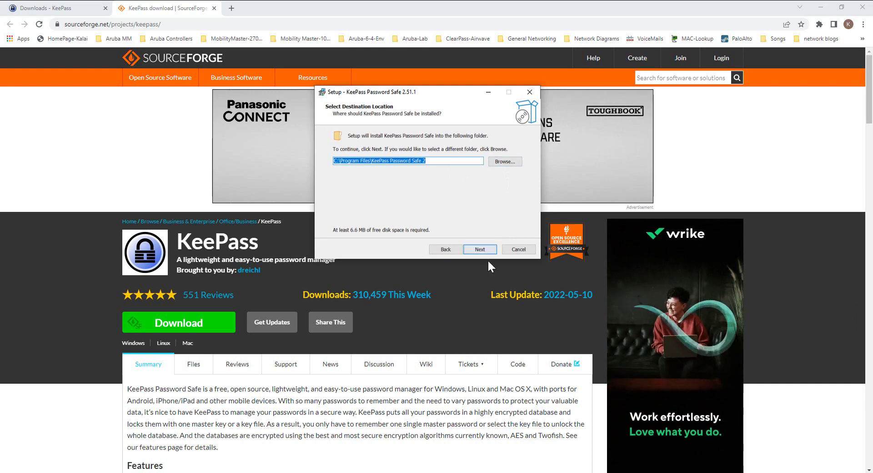
Install KeePass into C:\Program Files\KeePass Password Safe 2 with the .kdbx file association enabled.
{"action": "left_click", "coordinate": [483, 249]}
{"action": "left_click", "coordinate": [482, 250]}
{"action": "left_click", "coordinate": [346, 173]}
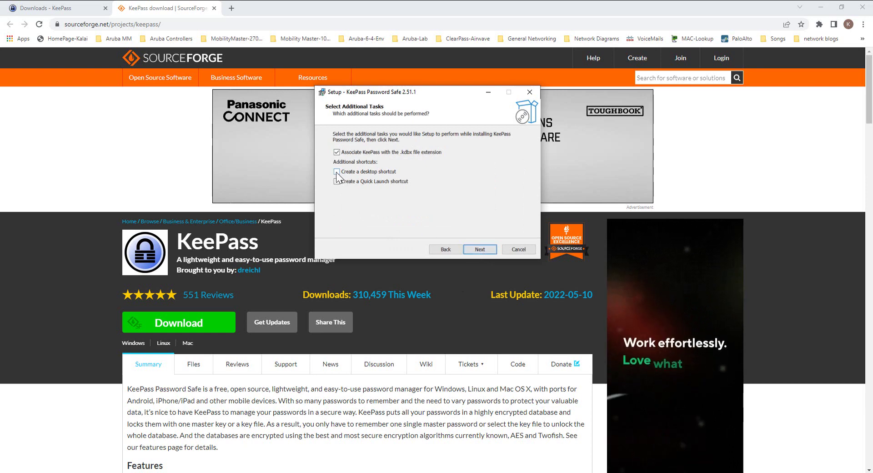
{"action": "left_click", "coordinate": [479, 248]}
{"action": "left_click", "coordinate": [479, 248]}
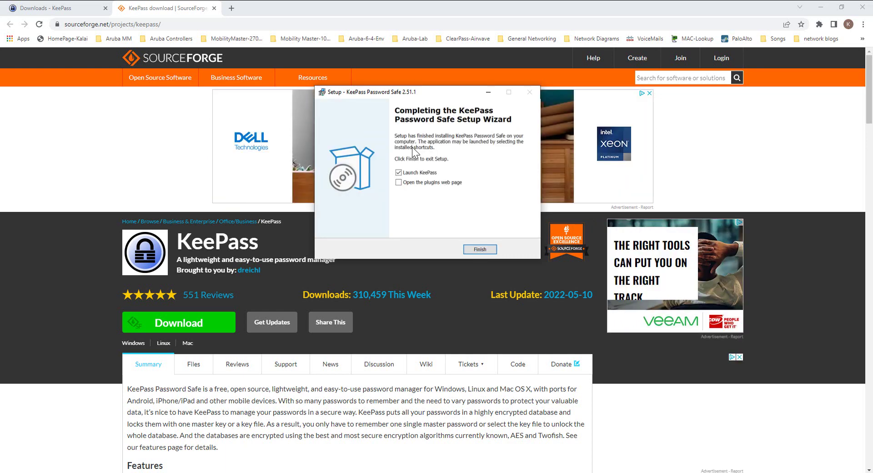
Finish the setup with KeePass launching, and close the browser tabs.
{"action": "key", "text": "Return"}
{"action": "left_click_drag", "start_coordinate": [282, 117], "coordinate": [540, 7]}
{"action": "left_click_drag", "start_coordinate": [566, 8], "coordinate": [583, 95]}
{"action": "left_click", "coordinate": [214, 8]}
{"action": "left_click", "coordinate": [214, 8]}
{"action": "key", "text": "ctrl+w"}
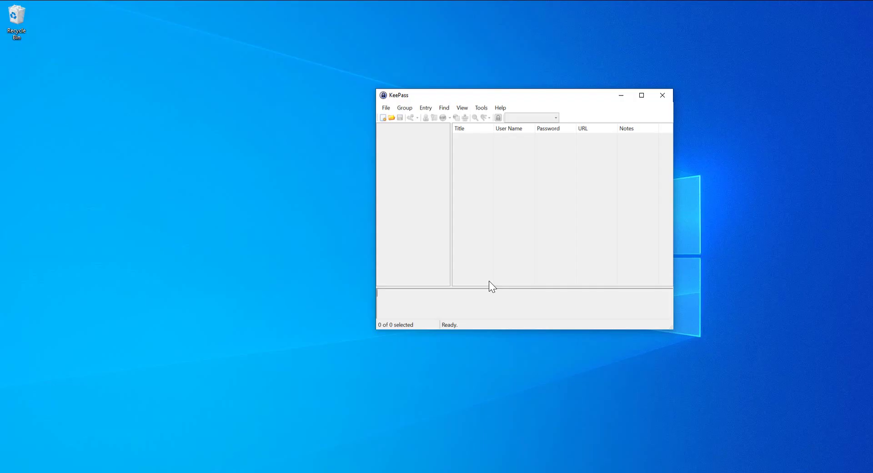
{"action": "left_click", "coordinate": [392, 118]}
{"action": "left_click", "coordinate": [730, 110]}
{"action": "left_click", "coordinate": [385, 109]}
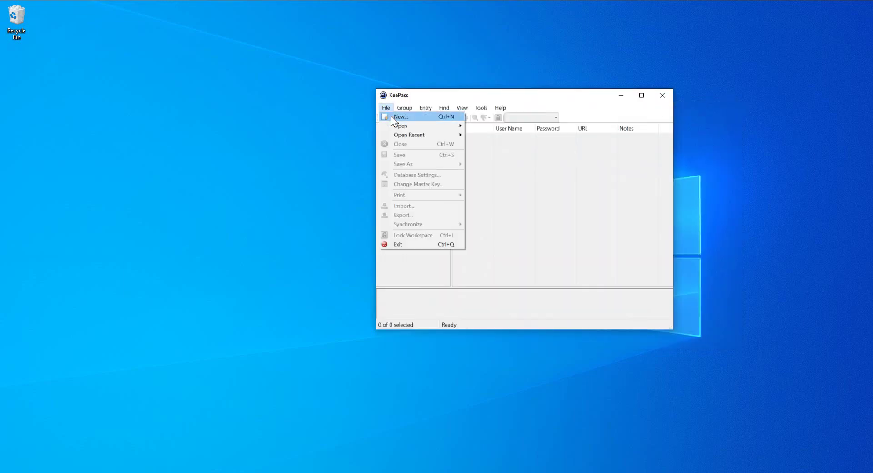
{"action": "left_click", "coordinate": [394, 116]}
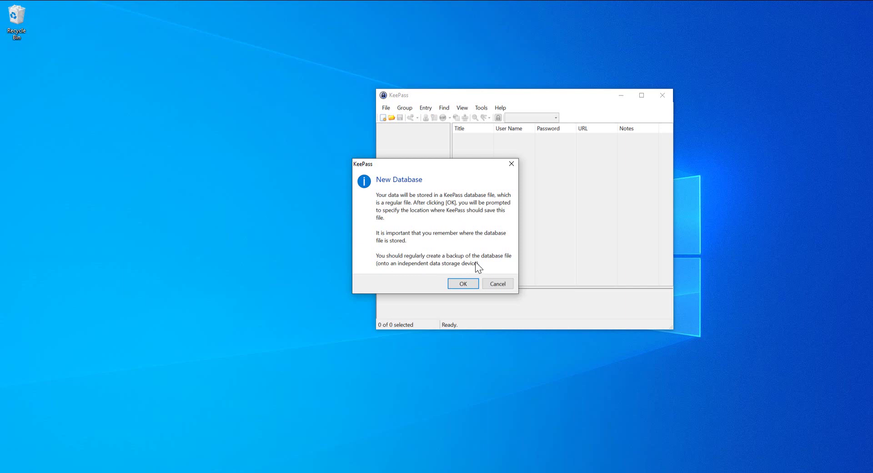
{"action": "left_click", "coordinate": [464, 284]}
{"action": "left_click", "coordinate": [710, 334]}
Start a new database and create a KeePass-Personal folder in Documents as its save location.
{"action": "left_click", "coordinate": [387, 109]}
{"action": "left_click", "coordinate": [406, 117]}
{"action": "left_click", "coordinate": [465, 284]}
{"action": "scroll", "coordinate": [544, 252], "scroll_direction": "down", "scroll_amount": 1}
{"action": "right_click", "coordinate": [550, 191]}
{"action": "left_click", "coordinate": [705, 291]}
{"action": "type", "text": "KePass"}
{"action": "key", "text": "BackSpace"}
{"action": "key", "text": "BackSpace"}
{"action": "key", "text": "BackSpace"}
{"action": "key", "text": "BackSpace"}
{"action": "type", "text": "e"}
{"action": "key", "text": "BackSpace"}
{"action": "type", "text": "ePass-Personal"}
{"action": "key", "text": "Return"}
{"action": "double_click", "coordinate": [542, 201]}
Save the new database file as personalk in the KeePass-Personal folder.
{"action": "double_click", "coordinate": [470, 283]}
{"action": "type", "text": "personal"}
{"action": "left_click", "coordinate": [662, 334]}
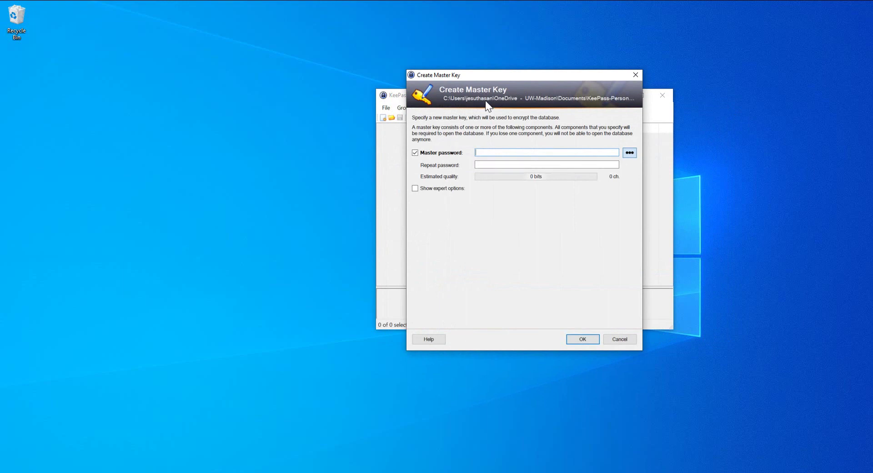
Enter and repeat the master password for the personalk database, and accept it despite its strength rating.
{"action": "type", "text": "•••••••••••"}
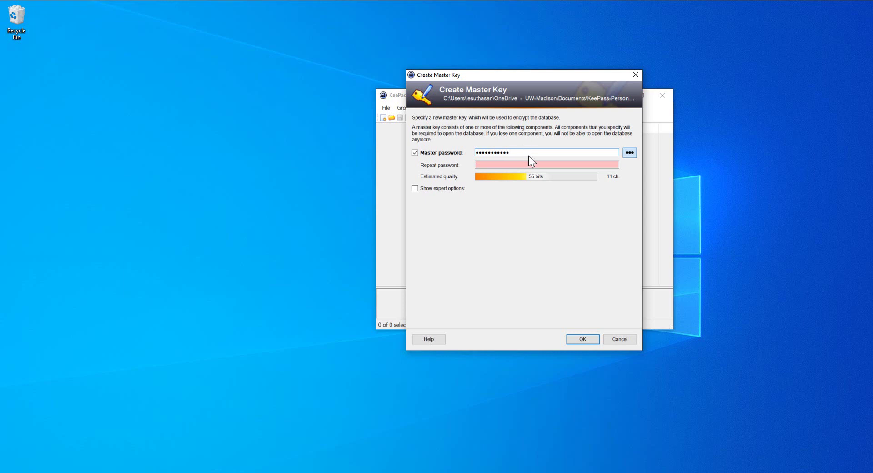
{"action": "left_click", "coordinate": [486, 164]}
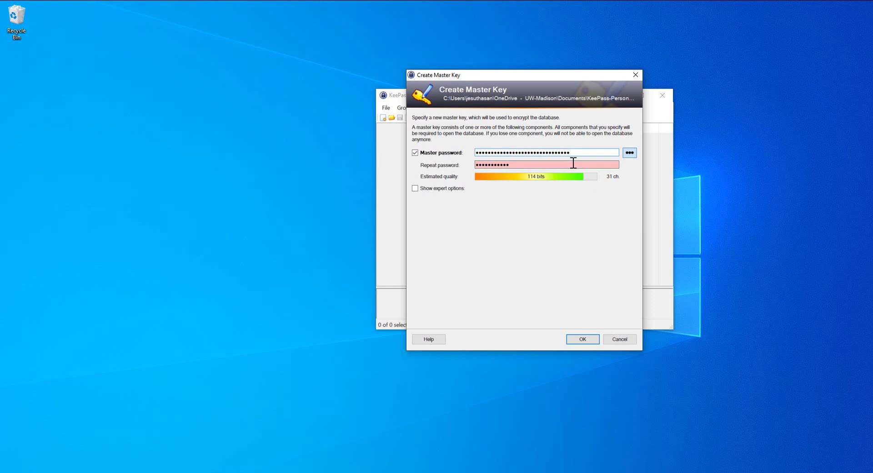
{"action": "key", "text": "BackSpace"}
{"action": "key", "text": "BackSpace"}
{"action": "key", "text": "BackSpace"}
{"action": "key", "text": "BackSpace"}
{"action": "key", "text": "BackSpace"}
{"action": "key", "text": "BackSpace"}
{"action": "key", "text": "BackSpace"}
{"action": "key", "text": "BackSpace"}
{"action": "key", "text": "BackSpace"}
{"action": "key", "text": "BackSpace"}
{"action": "key", "text": "BackSpace"}
{"action": "key", "text": "BackSpace"}
{"action": "key", "text": "BackSpace"}
{"action": "key", "text": "BackSpace"}
{"action": "key", "text": "BackSpace"}
{"action": "key", "text": "BackSpace"}
{"action": "key", "text": "BackSpace"}
{"action": "key", "text": "BackSpace"}
{"action": "key", "text": "BackSpace"}
{"action": "key", "text": "BackSpace"}
{"action": "left_click", "coordinate": [583, 340]}
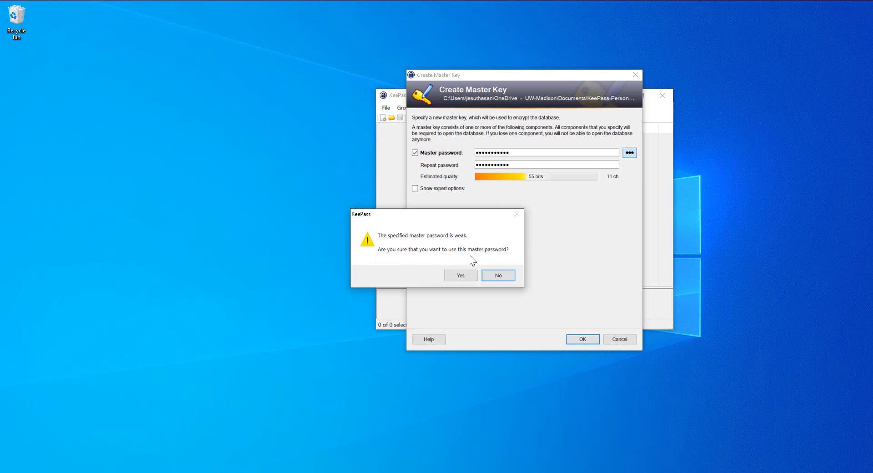
{"action": "left_click", "coordinate": [467, 277]}
Name the database mypersonalpw and describe it as "this is where i keep my personal passwords".
{"action": "type", "text": "mypersonalpw"}
{"action": "left_click", "coordinate": [488, 179]}
{"action": "type", "text": "this is "}
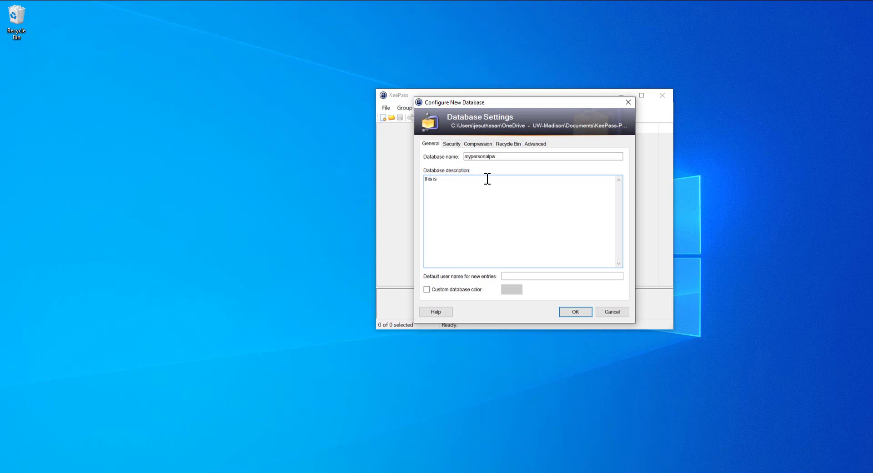
{"action": "type", "text": "where i keep my personal passwords"}
{"action": "left_click", "coordinate": [581, 314]}
Print all pages of the new database's emergency sheet on the HP LaserJet MFP M426fdw.
{"action": "left_click", "coordinate": [389, 265]}
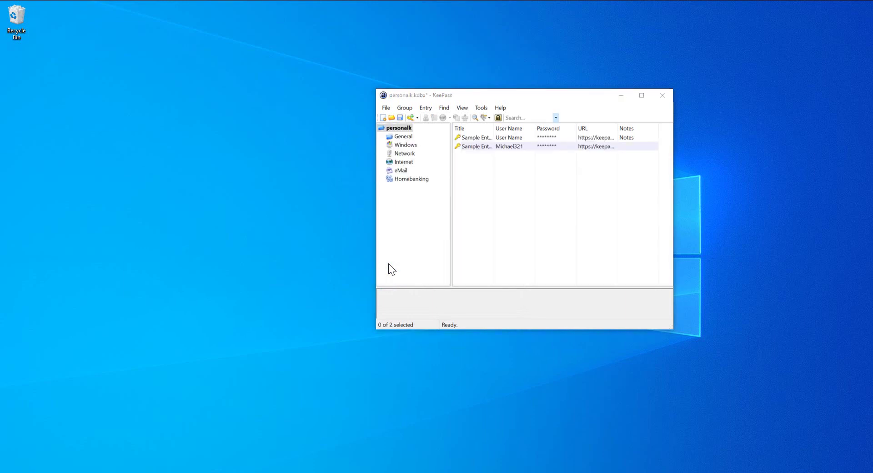
{"action": "key", "text": "ctrl+p"}
{"action": "left_click_drag", "start_coordinate": [485, 142], "coordinate": [404, 145]}
{"action": "left_click", "coordinate": [298, 286]}
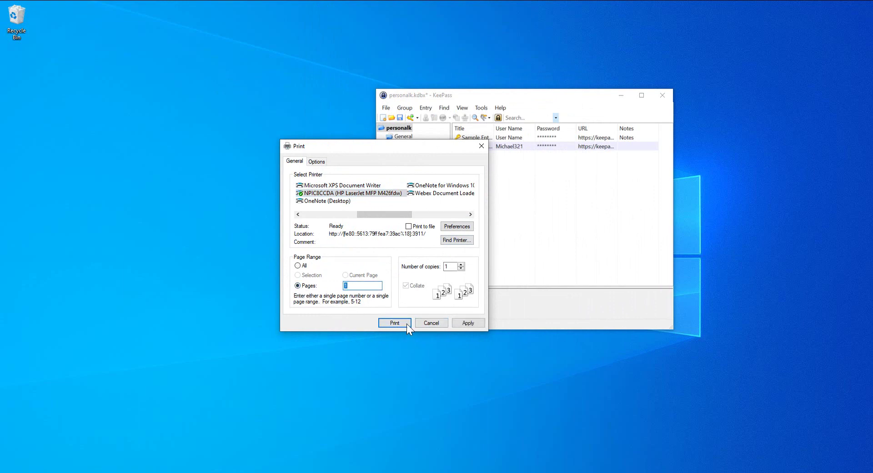
{"action": "left_click", "coordinate": [298, 265]}
{"action": "left_click", "coordinate": [469, 322]}
{"action": "left_click", "coordinate": [395, 326]}
{"action": "left_click", "coordinate": [392, 119]}
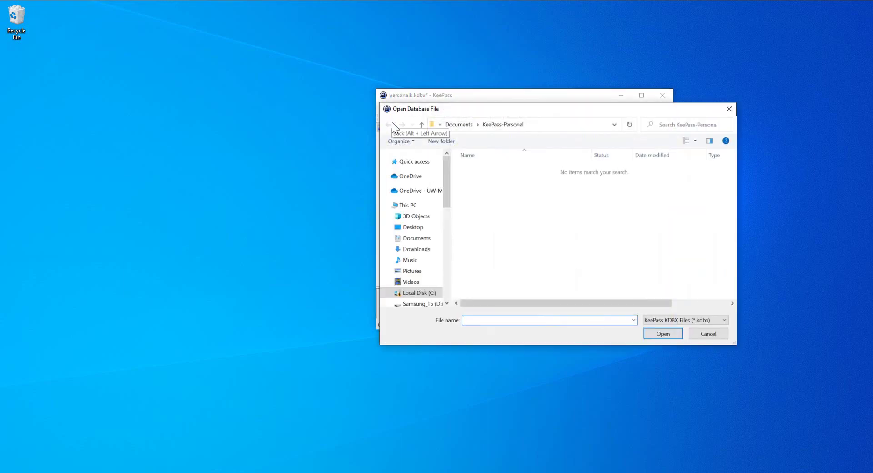
{"action": "left_click_drag", "start_coordinate": [446, 176], "coordinate": [451, 123]}
{"action": "left_click", "coordinate": [712, 333]}
Add a subgroup named mine under the eMail group with the note "this is my emails".
{"action": "left_click", "coordinate": [402, 171]}
{"action": "right_click", "coordinate": [404, 170]}
{"action": "left_click", "coordinate": [548, 147]}
{"action": "right_click", "coordinate": [404, 172]}
{"action": "left_click", "coordinate": [435, 176]}
{"action": "type", "text": "Personal"}
{"action": "key", "text": "BackSpace"}
{"action": "left_click", "coordinate": [493, 219]}
{"action": "type", "text": "this is mn"}
{"action": "key", "text": "BackSpace"}
{"action": "key", "text": "BackSpace"}
{"action": "key", "text": "BackSpace"}
{"action": "type", "text": "my emails"}
{"action": "left_click", "coordinate": [560, 274]}
Add a second subgroup named "my wifes email" under the eMail group.
{"action": "right_click", "coordinate": [401, 171]}
{"action": "left_click", "coordinate": [427, 175]}
{"action": "type", "text": "my wifes"}
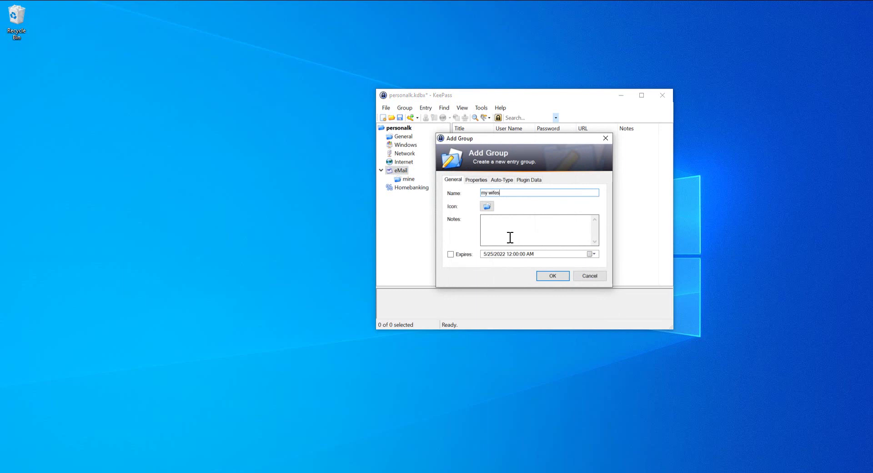
{"action": "type", "text": " email"}
{"action": "left_click", "coordinate": [556, 272]}
Add an entry to the mine group with an e-mail address title, user name abc, the account password and note "some fruit that you eat every day".
{"action": "left_click", "coordinate": [408, 179]}
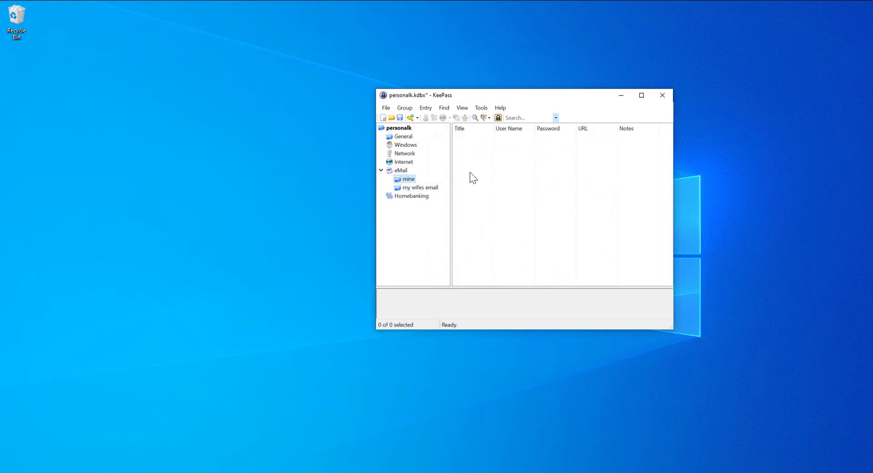
{"action": "right_click", "coordinate": [474, 151]}
{"action": "left_click", "coordinate": [502, 202]}
{"action": "left_click", "coordinate": [469, 163]}
{"action": "type", "text": "abc"}
{"action": "key", "text": "Tab"}
{"action": "type", "text": "••••••••••"}
{"action": "key", "text": "BackSpace"}
{"action": "key", "text": "BackSpace"}
{"action": "key", "text": "BackSpace"}
{"action": "key", "text": "BackSpace"}
{"action": "key", "text": "BackSpace"}
{"action": "key", "text": "BackSpace"}
{"action": "key", "text": "BackSpace"}
{"action": "key", "text": "BackSpace"}
{"action": "key", "text": "BackSpace"}
{"action": "key", "text": "BackSpace"}
{"action": "type", "text": "•••••••••••••"}
{"action": "double_click", "coordinate": [505, 189]}
{"action": "type", "text": "•••••••••••••tmail"}
{"action": "key", "text": "BackSpace"}
{"action": "key", "text": "BackSpace"}
{"action": "key", "text": "BackSpace"}
{"action": "key", "text": "BackSpace"}
{"action": "key", "text": "BackSpace"}
{"action": "key", "text": "BackSpace"}
{"action": "type", "text": "some fruit that you eat every day"}
{"action": "left_click", "coordinate": [573, 319]}
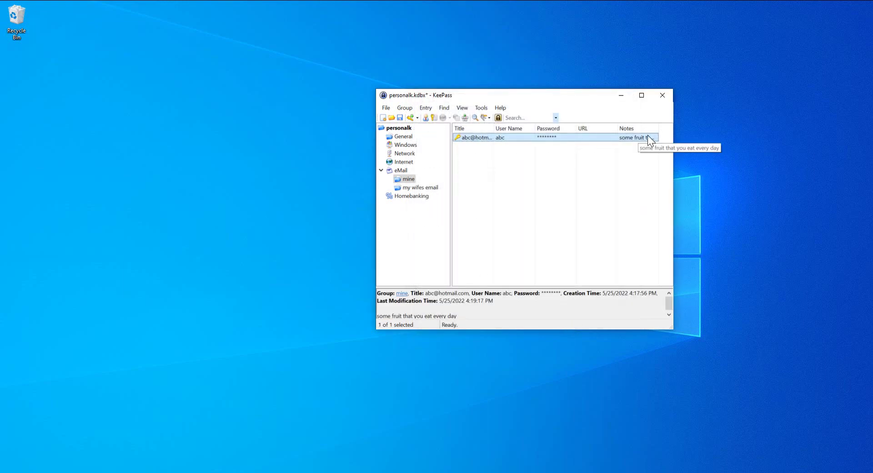
{"action": "left_click", "coordinate": [404, 198]}
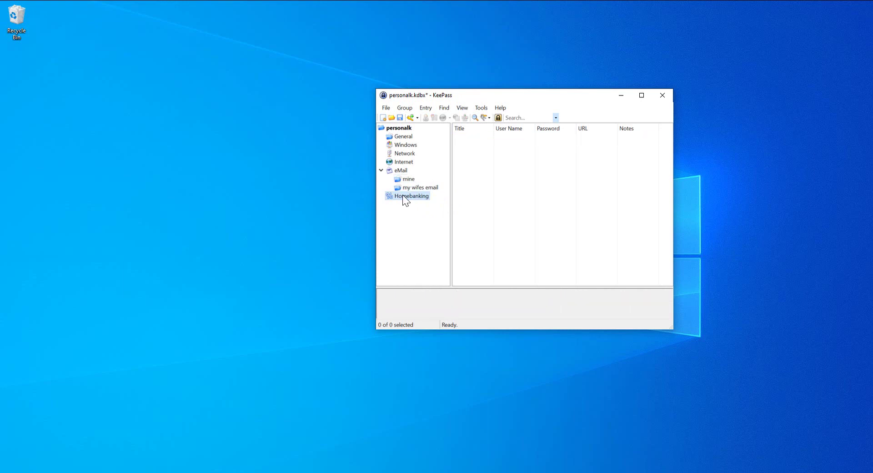
{"action": "left_click", "coordinate": [404, 154]}
{"action": "left_click", "coordinate": [407, 145]}
Close KeePass and save the changes to the personalk database.
{"action": "left_click", "coordinate": [664, 97]}
{"action": "left_click", "coordinate": [391, 220]}
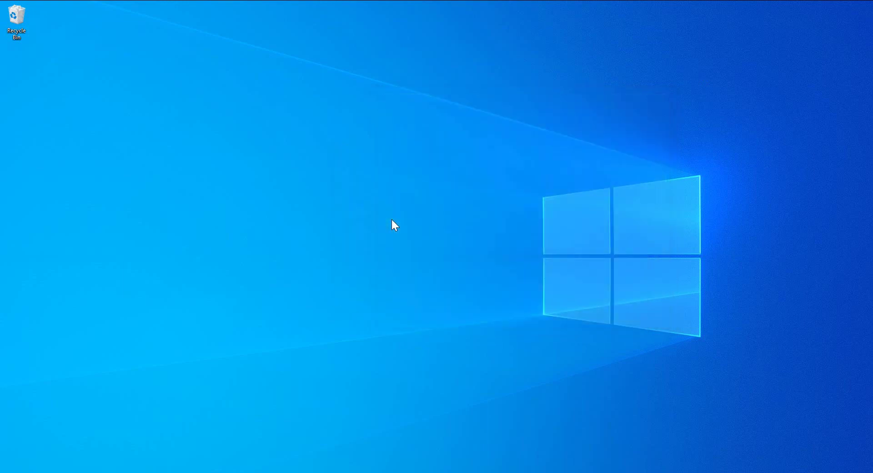
Reopen KeePass and unlock the personalk database with its master password.
{"action": "type", "text": "•••••••••••"}
{"action": "left_click", "coordinate": [473, 277]}
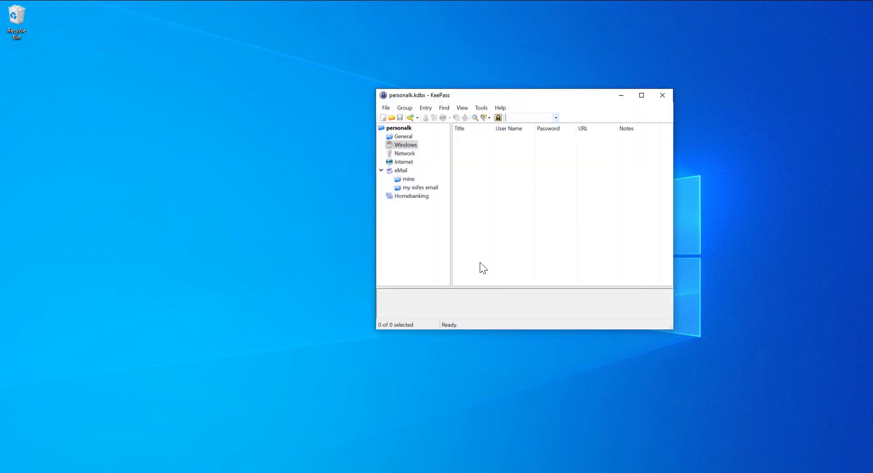
Create another new database and save its file as "mybusiness passwords".
{"action": "left_click", "coordinate": [387, 109]}
{"action": "left_click", "coordinate": [401, 117]}
{"action": "left_click", "coordinate": [472, 282]}
{"action": "left_click", "coordinate": [473, 283]}
{"action": "double_click", "coordinate": [473, 282]}
{"action": "type", "text": "mybusiness passwords"}
{"action": "left_click", "coordinate": [665, 332]}
Enter and repeat the master password for the business database, correcting any mismatch, and accept it.
{"action": "type", "text": "••••••••••"}
{"action": "double_click", "coordinate": [550, 152]}
{"action": "type", "text": "••••••••••••••••"}
{"action": "left_click", "coordinate": [487, 166]}
{"action": "type", "text": "••••••••••••••••••"}
{"action": "left_click", "coordinate": [532, 153]}
{"action": "type", "text": "••"}
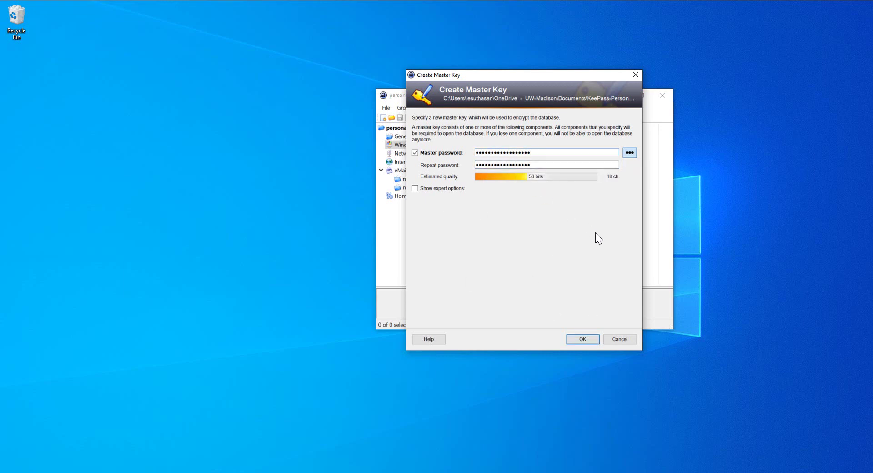
{"action": "left_click", "coordinate": [592, 339]}
{"action": "left_click", "coordinate": [459, 277]}
Name the database mybusiness, describe it as "these are my business passwords", and skip printing the emergency sheet.
{"action": "type", "text": "mybusiness"}
{"action": "left_click", "coordinate": [439, 183]}
{"action": "type", "text": "these are my business passwords"}
{"action": "left_click", "coordinate": [576, 312]}
{"action": "left_click", "coordinate": [387, 294]}
Switch back to the personalk database.
{"action": "left_click", "coordinate": [395, 126]}
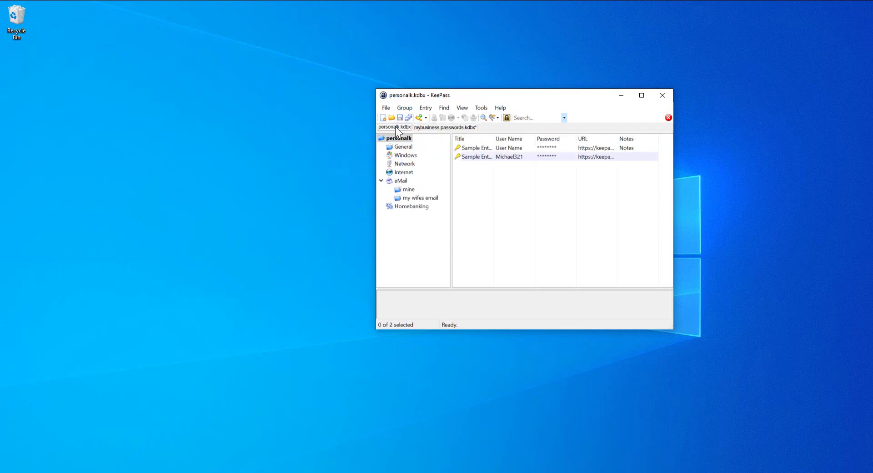
Compare the personalk and mybusiness passwords databases by switching back and forth between them.
{"action": "left_click", "coordinate": [425, 127]}
{"action": "left_click", "coordinate": [397, 127]}
{"action": "left_click", "coordinate": [437, 126]}
{"action": "left_click", "coordinate": [400, 126]}
{"action": "left_click", "coordinate": [441, 126]}
Exit KeePass, saving the changes to the business database, and start it again.
{"action": "left_click", "coordinate": [665, 94]}
{"action": "left_click", "coordinate": [397, 218]}
{"action": "left_click", "coordinate": [410, 233]}
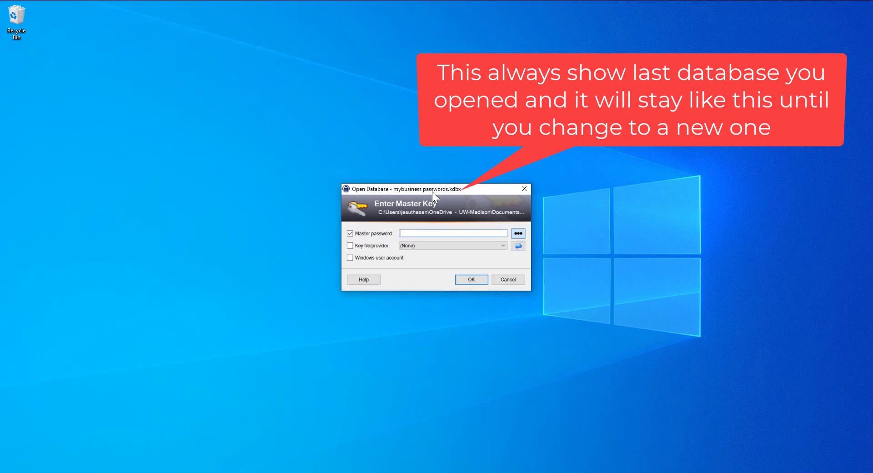
Dismiss the master key prompt for the business database and open the personalk database with its master password instead.
{"action": "left_click", "coordinate": [520, 246]}
{"action": "double_click", "coordinate": [451, 309]}
{"action": "double_click", "coordinate": [450, 274]}
{"action": "type", "text": "••••••••••••"}
{"action": "key", "text": "Return"}
{"action": "left_click", "coordinate": [387, 107]}
{"action": "left_click", "coordinate": [403, 116]}
{"action": "left_click", "coordinate": [494, 284]}
Open the mybusiness passwords database file alongside personalk and enter its master password.
{"action": "left_click", "coordinate": [387, 109]}
{"action": "left_click", "coordinate": [386, 109]}
{"action": "left_click", "coordinate": [395, 120]}
{"action": "double_click", "coordinate": [491, 170]}
{"action": "type", "text": "••••••••••••••••••"}
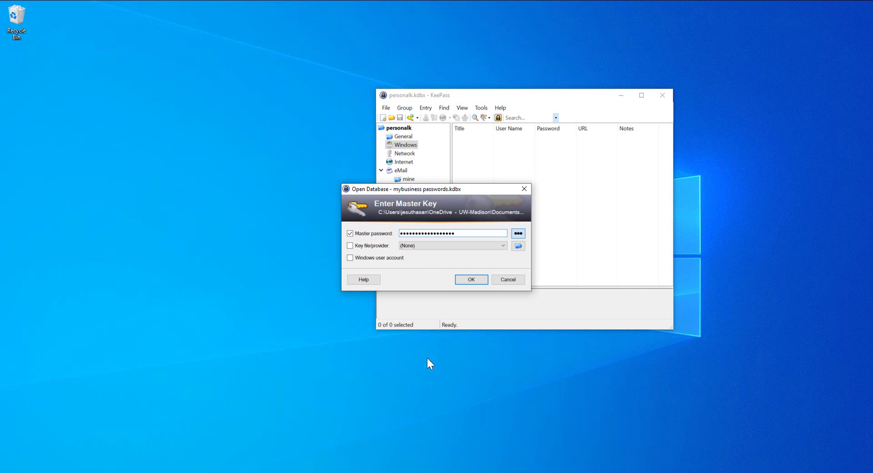